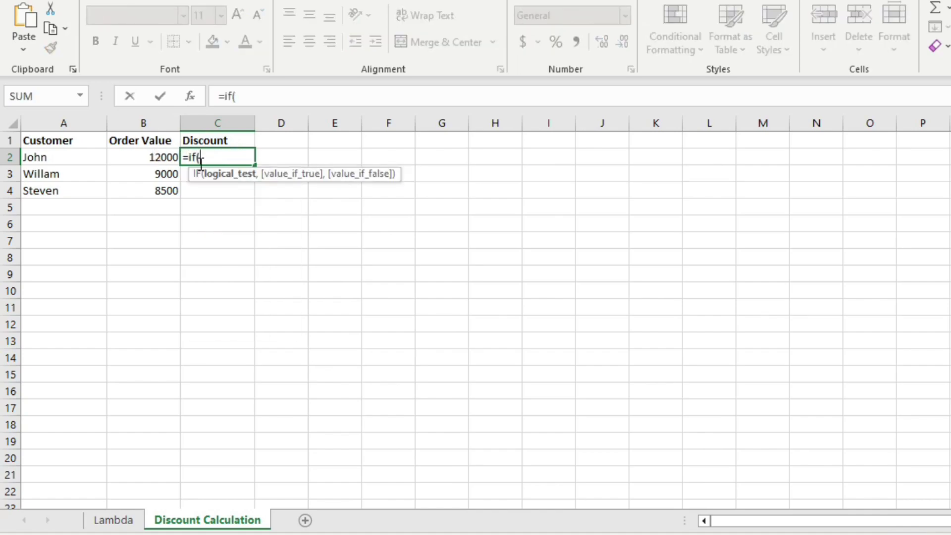
Step: Complete the IF formula in C2 to return 2000 when B2>=10000, otherwise 20%*B2
left_click(161, 155)
type(">=10")
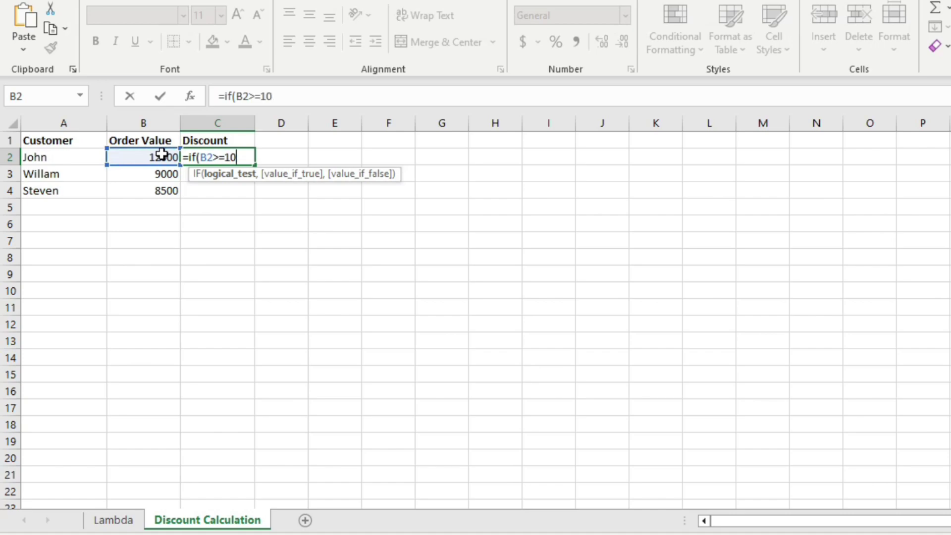
type("000,")
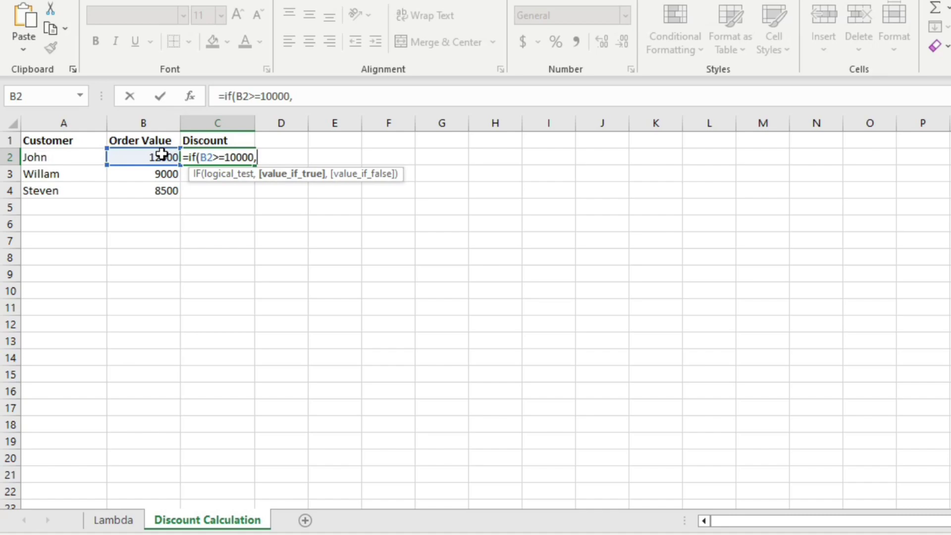
type("2000,")
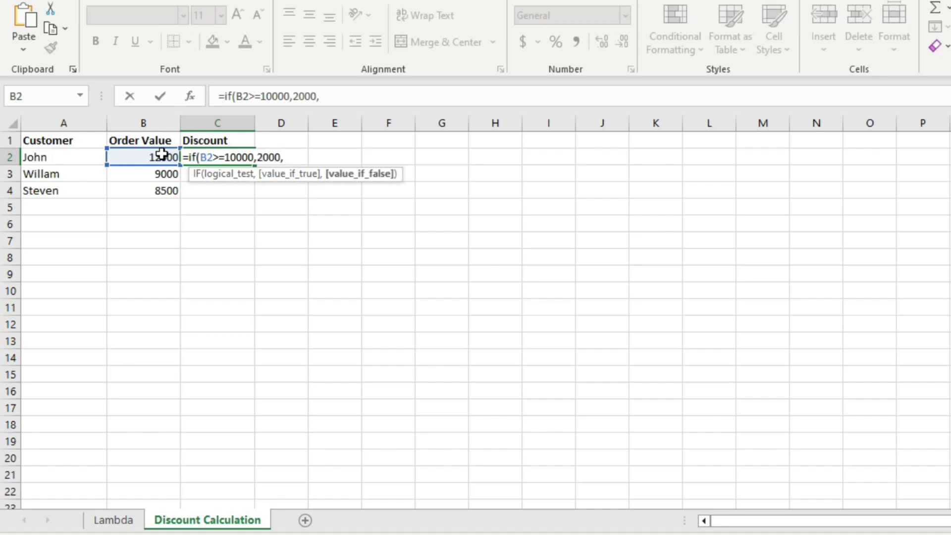
type("20%*")
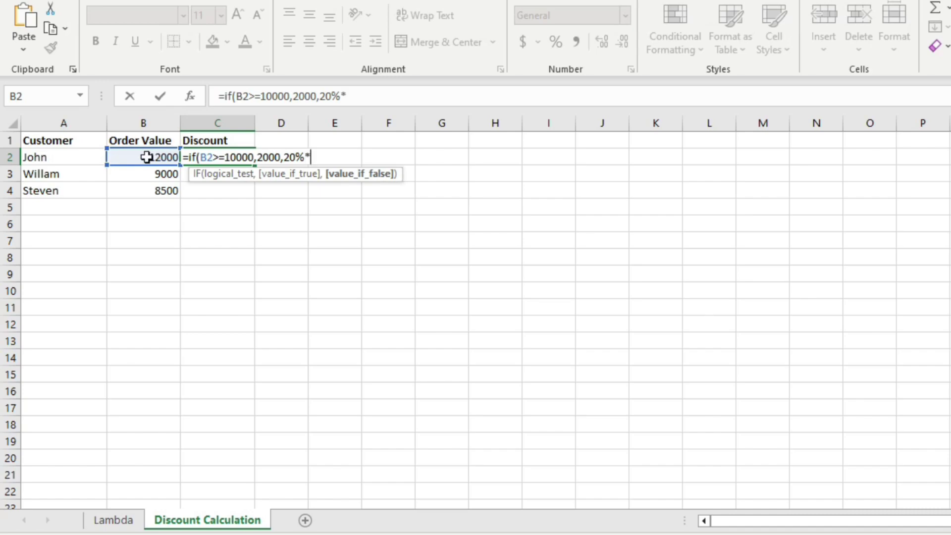
left_click(146, 157)
type(")")
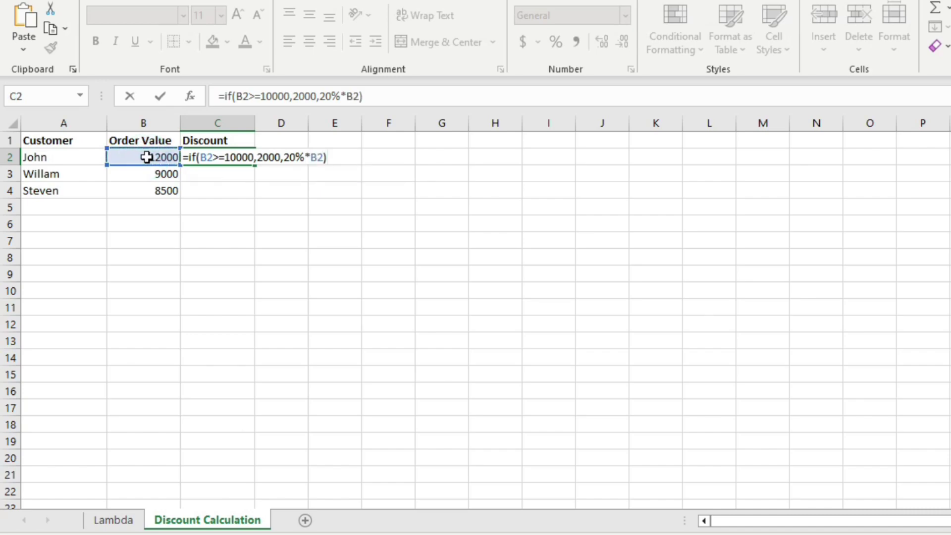
key("Return")
Step: Fill the discount formula from C2 down through C4
left_click(242, 157)
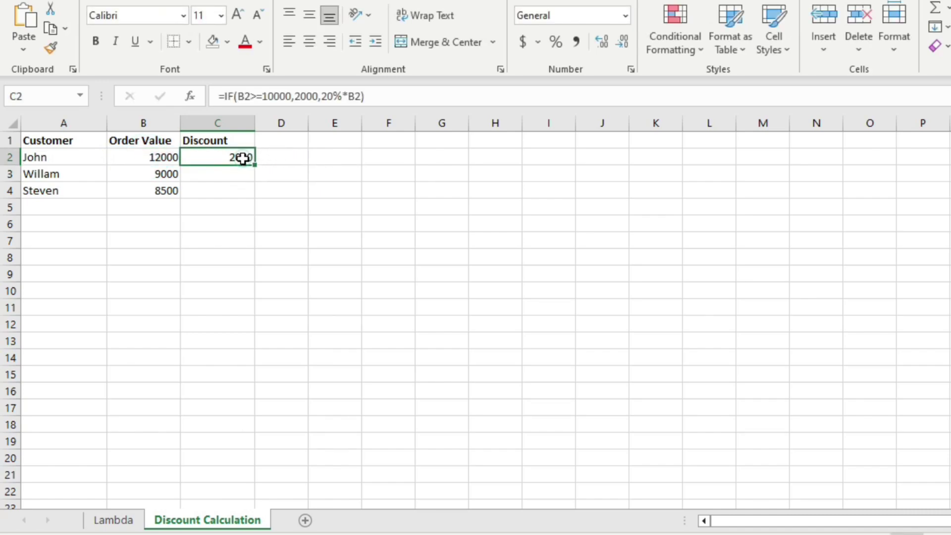
left_click_drag(252, 164, 251, 197)
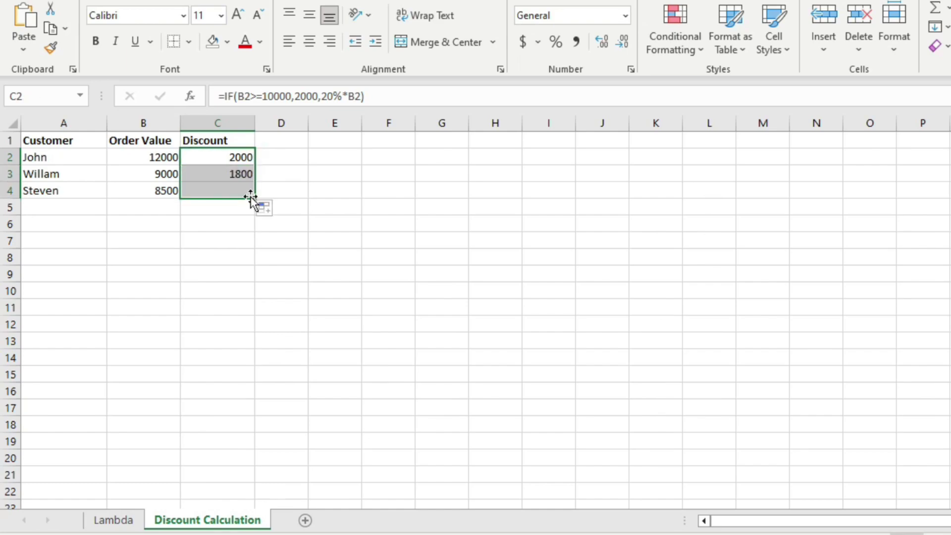
left_click(291, 203)
Step: Start a LAMBDA formula in A7 with ordervalue as its parameter
left_click(89, 241)
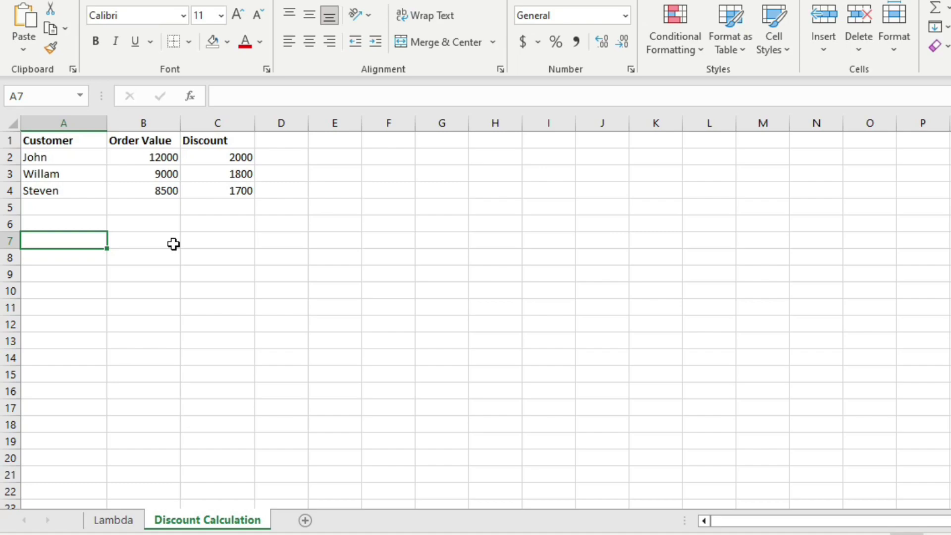
type("=la")
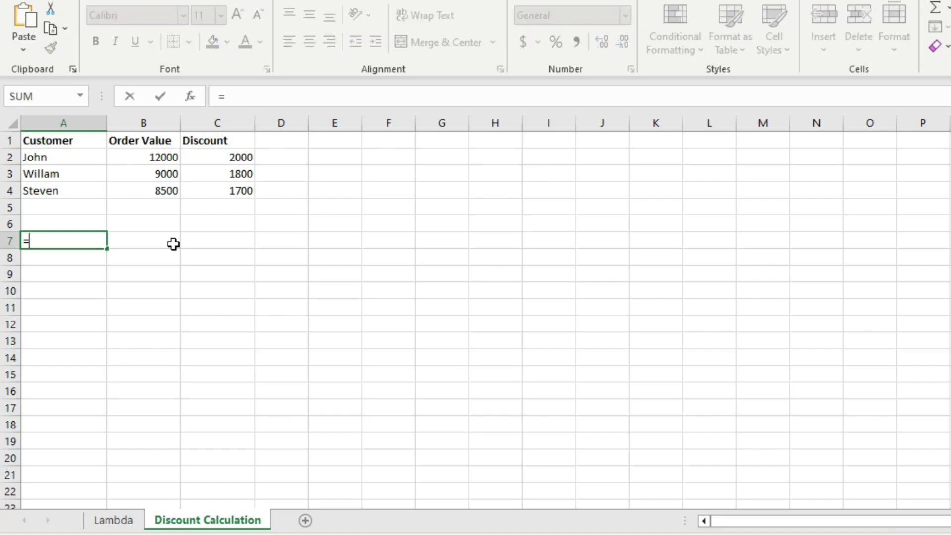
double_click(50, 259)
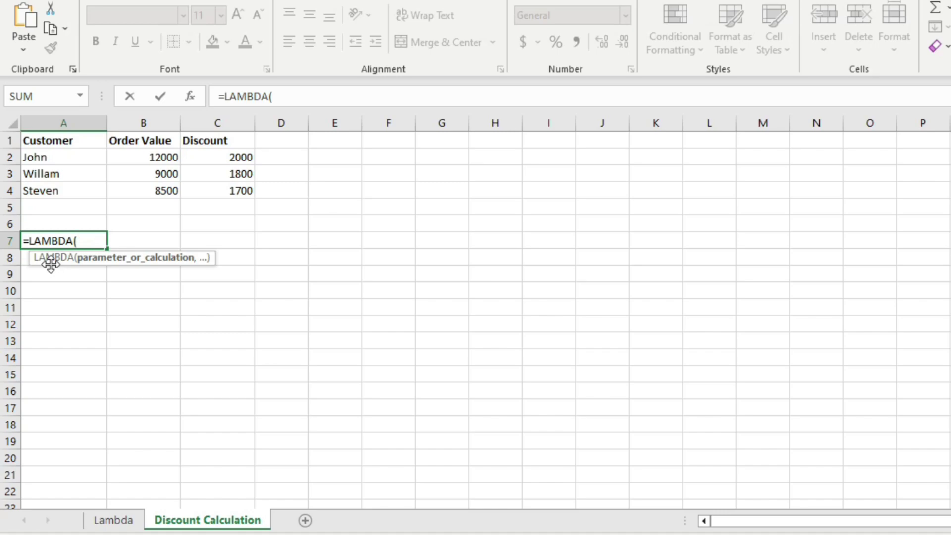
type("ordervalue")
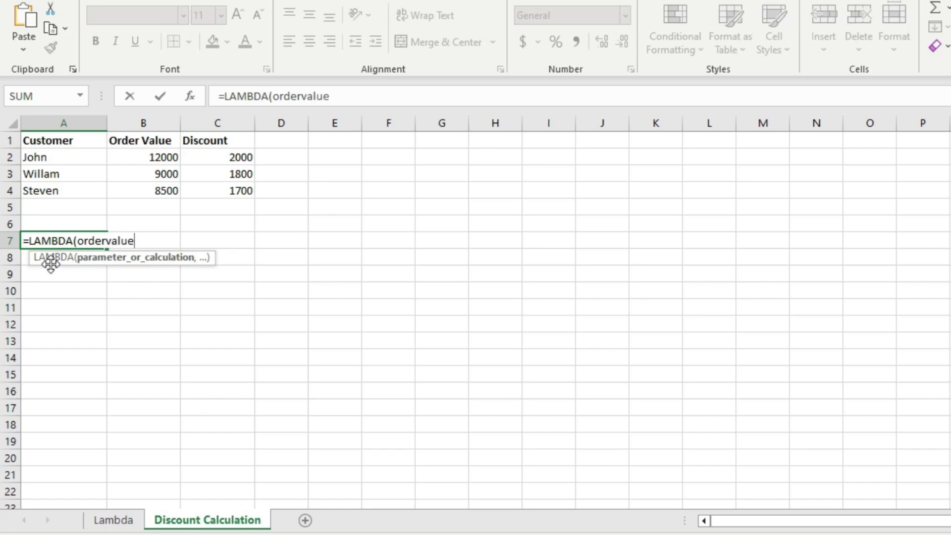
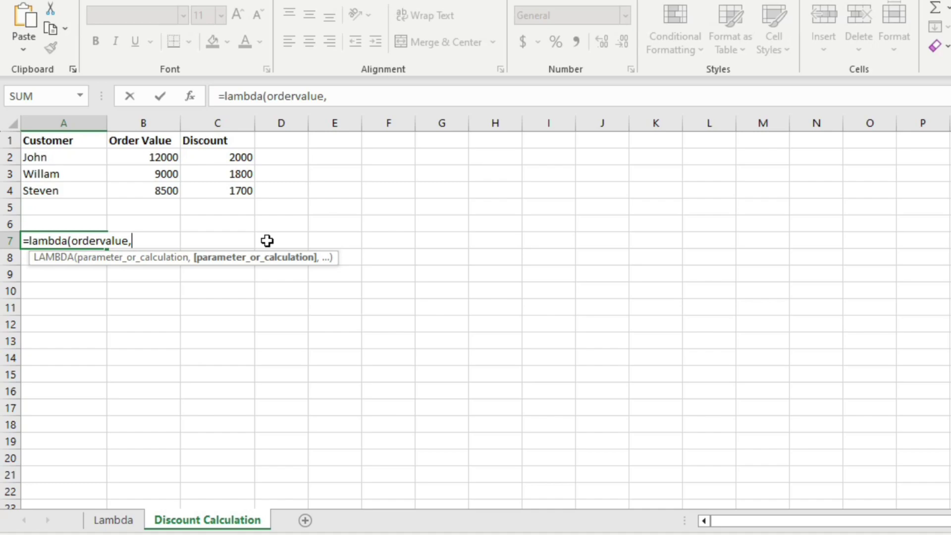
left_click(50, 265)
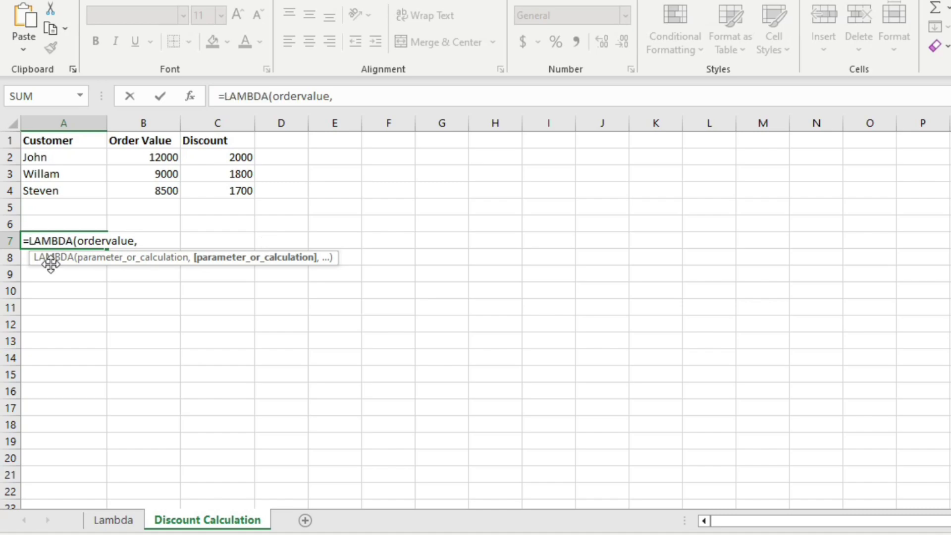
Step: Begin the LAMBDA calculation in A7 with an IF function testing ordervalue>=10000
type("order")
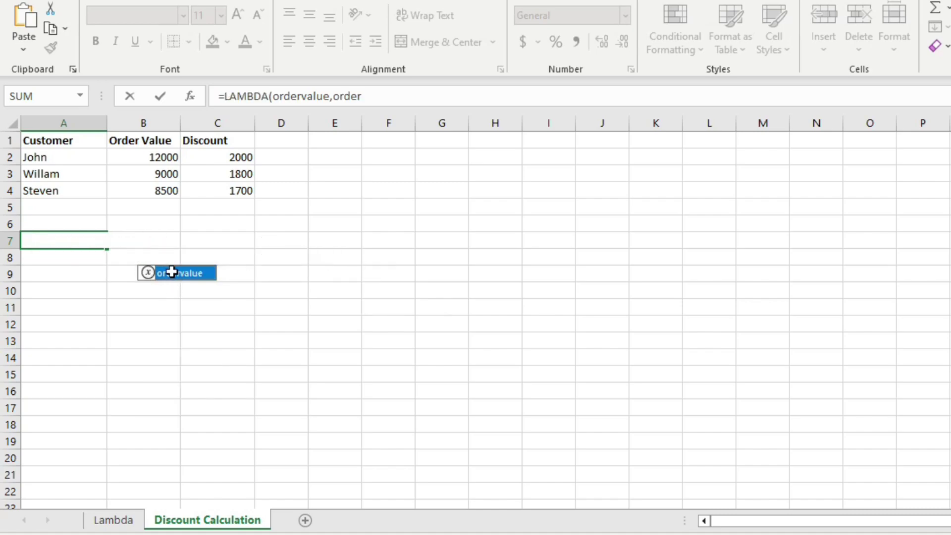
double_click(174, 274)
left_click(140, 238)
type("if")
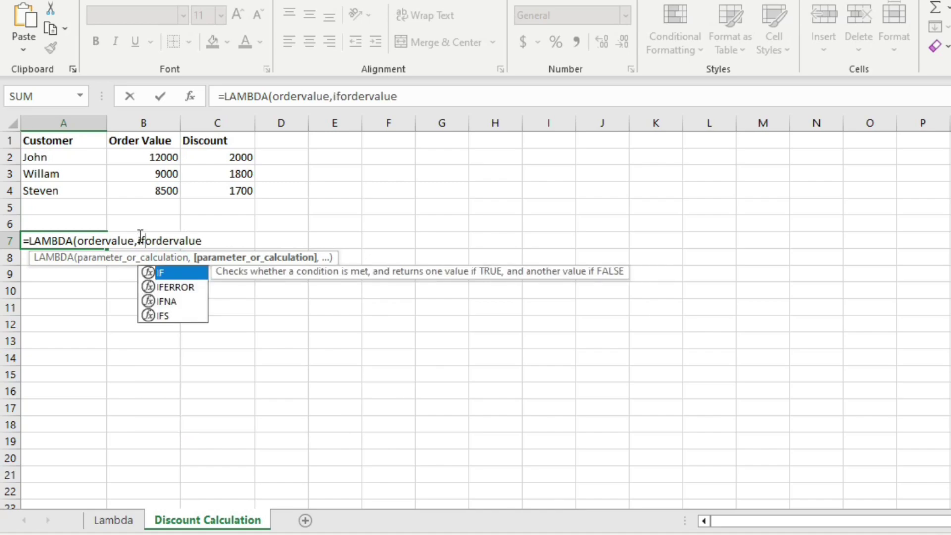
type("(")
left_click(222, 238)
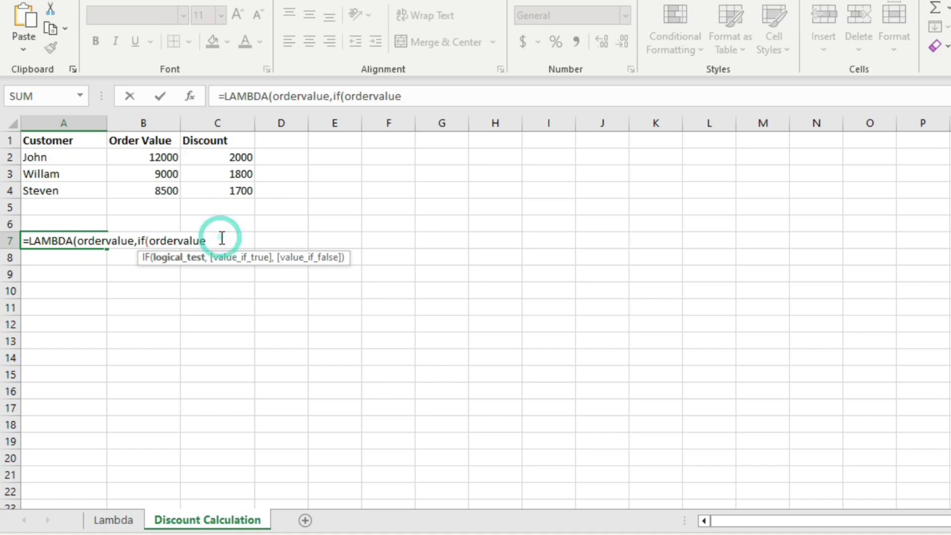
type(">")
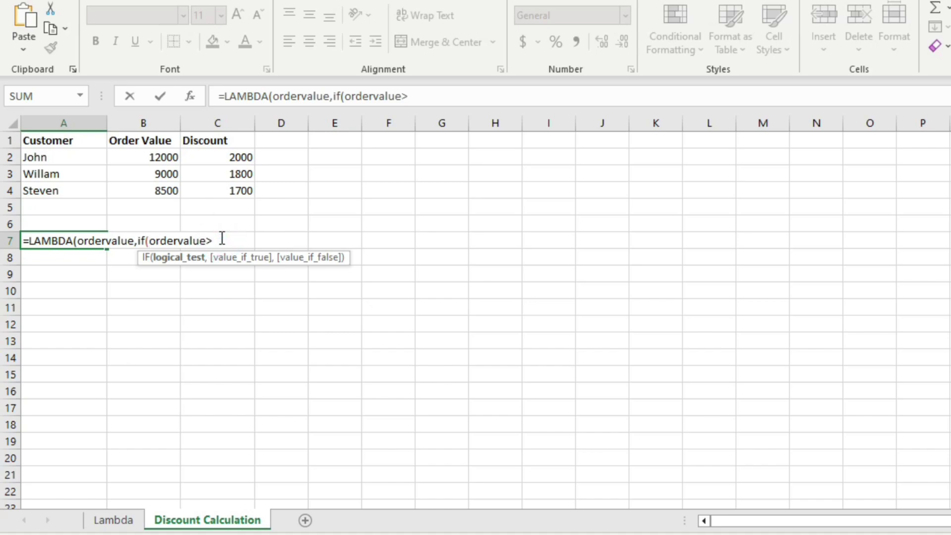
type("=10000")
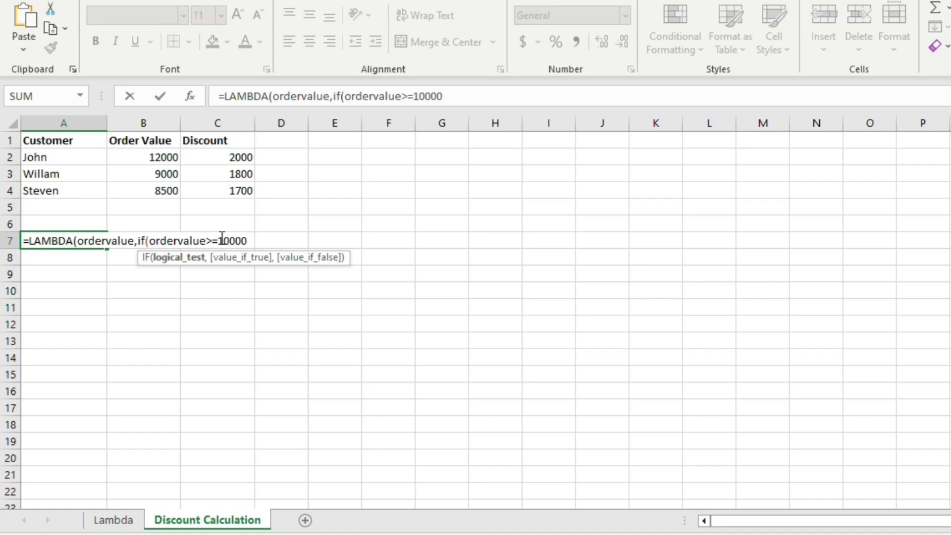
Step: Give the IF function 2000 as its true value and .2*ordervalue as its false value, closing both functions
type(",2000,")
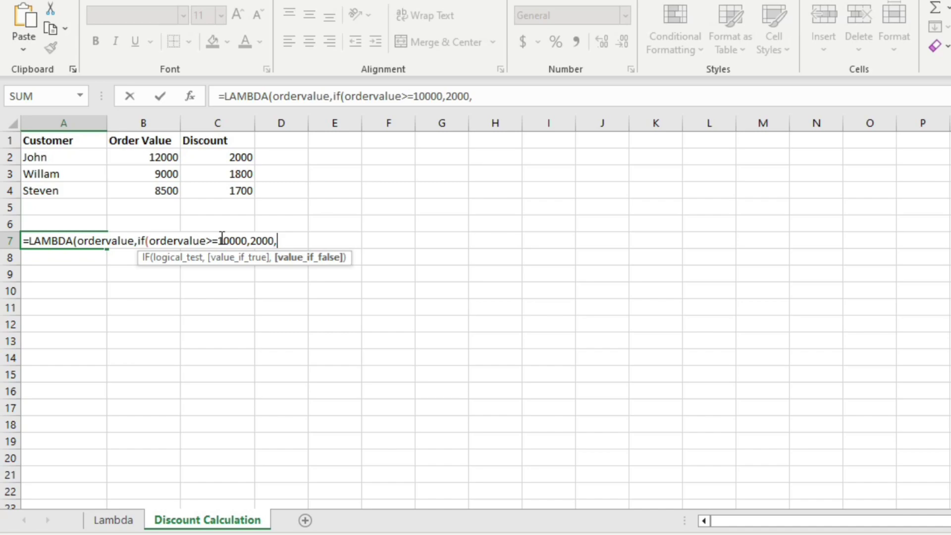
type("2")
key("BackSpace")
type(".2*ordervalue")
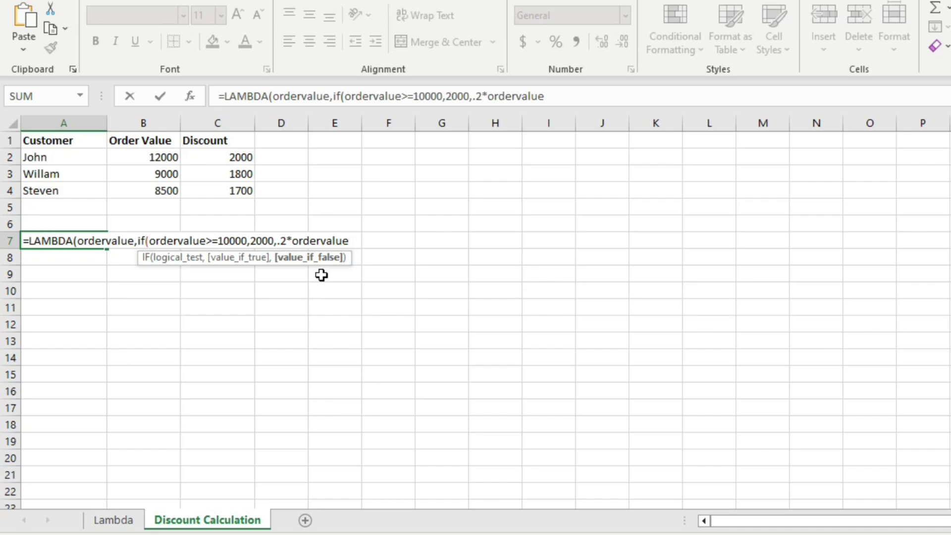
type("))")
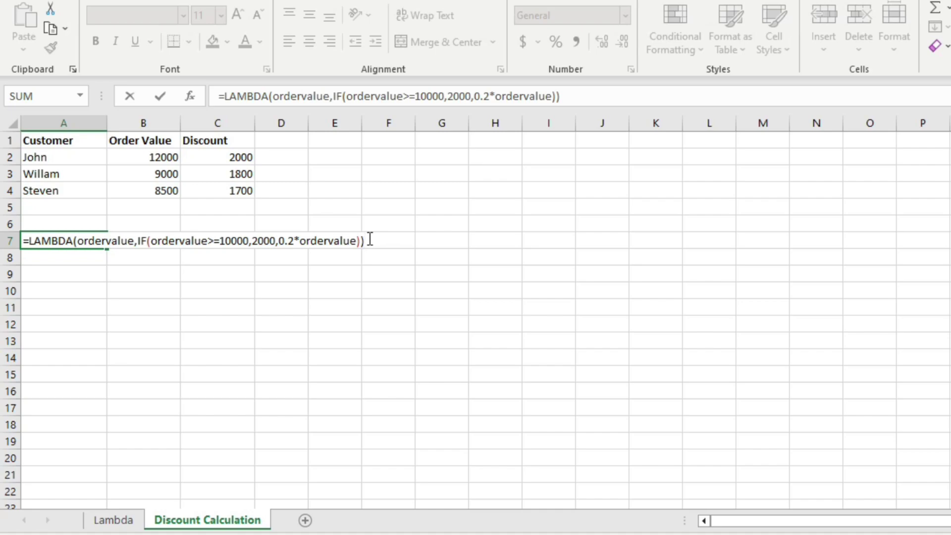
Step: Test the LAMBDA formula in A7 with the argument (12000) and compare it with the IF formula in C2
type("()12000")
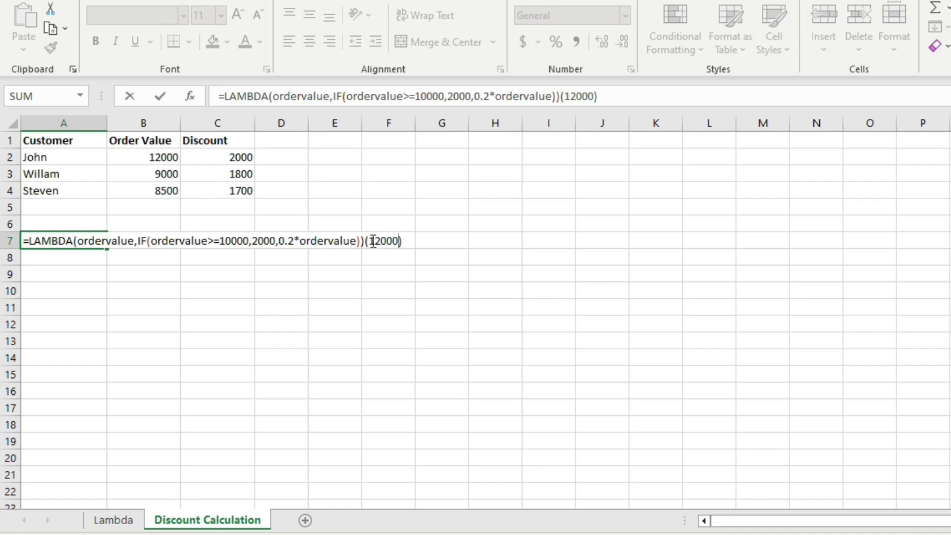
left_click(401, 241)
key("Return")
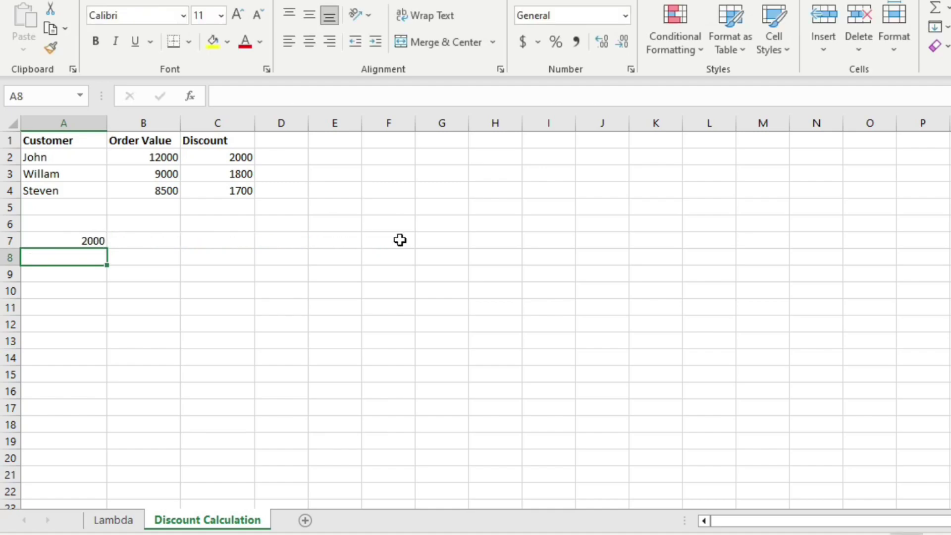
left_click(88, 239)
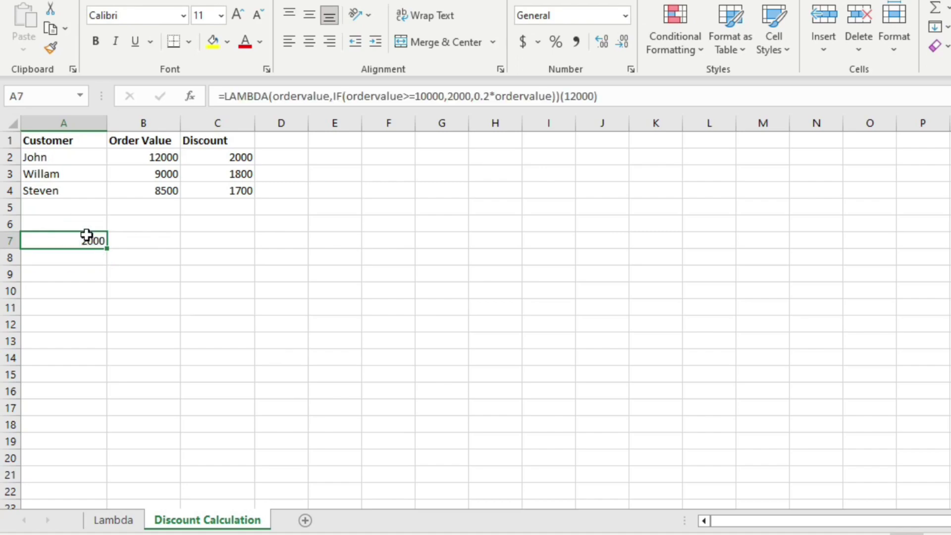
left_click(218, 159)
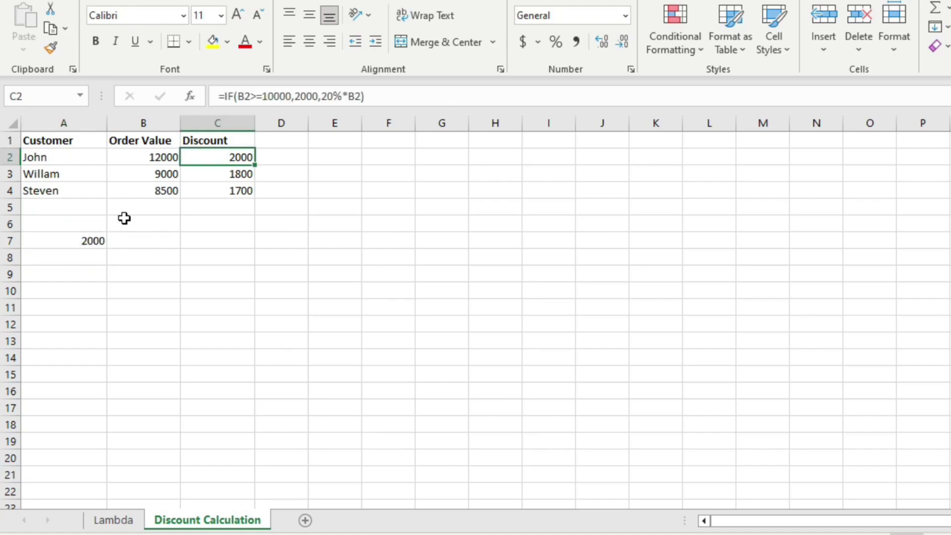
left_click(92, 241)
left_click(232, 159)
Step: Replace the 12000 argument at the end of the A7 LAMBDA formula with a reference to B2
double_click(74, 241)
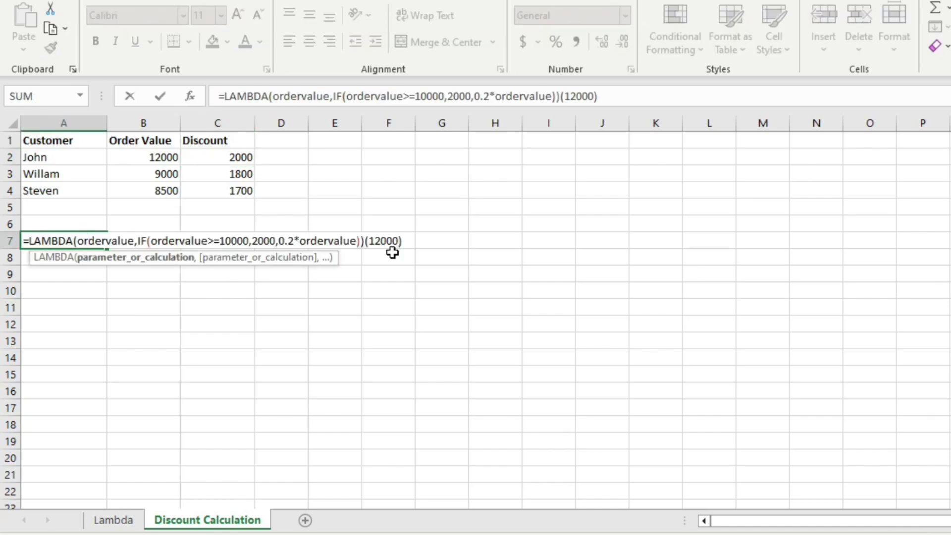
left_click(400, 241)
key("BackSpace")
key("BackSpace")
key("BackSpace")
key("BackSpace")
key("BackSpace")
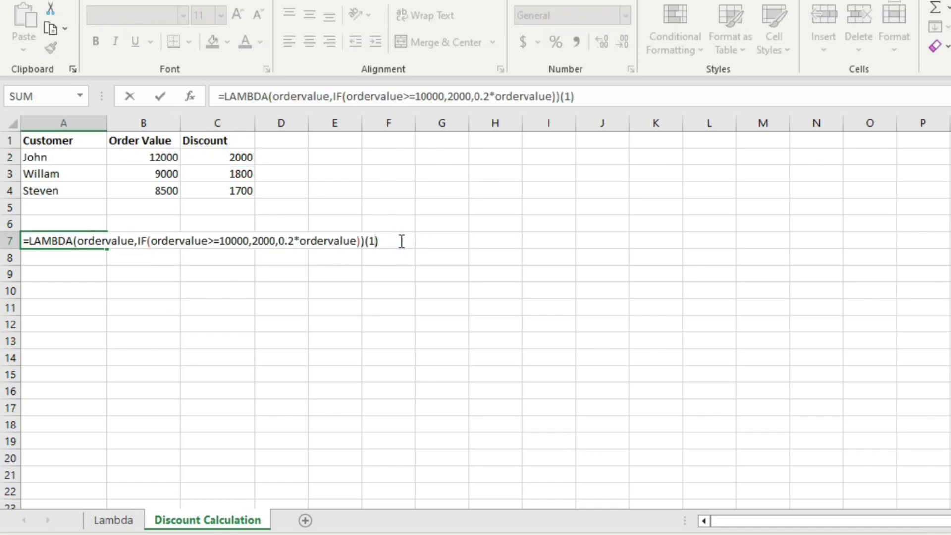
left_click(152, 156)
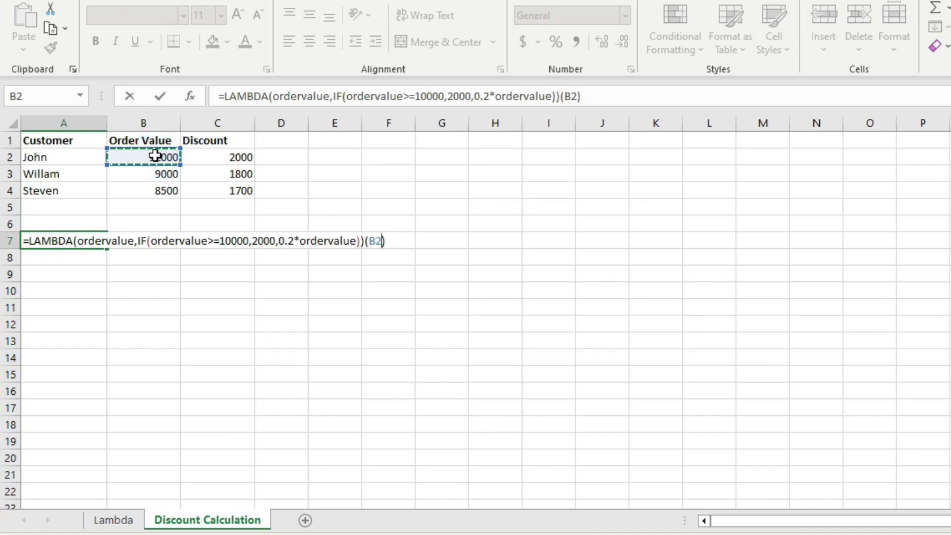
key("Return")
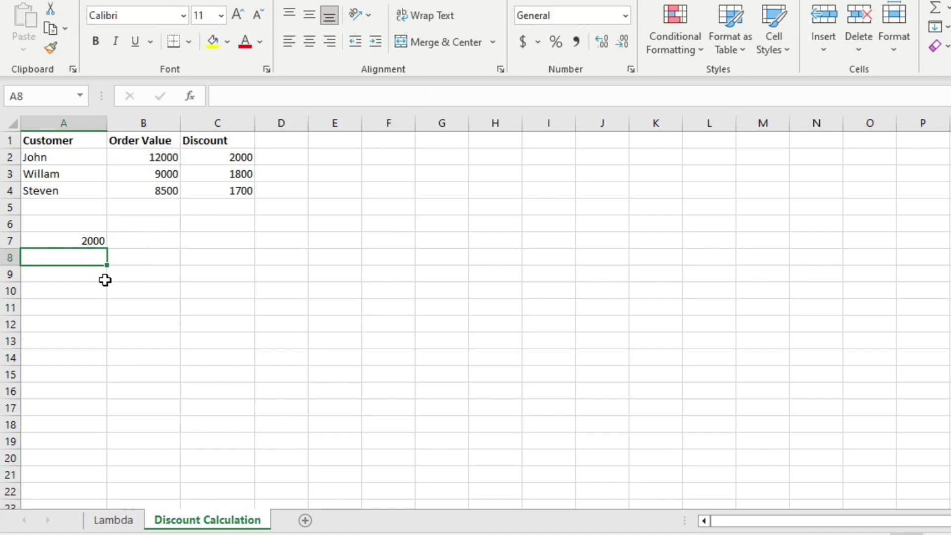
Step: Copy the LAMBDA formula from A7 without its trailing (B2) argument, and discard the cell edit
double_click(94, 240)
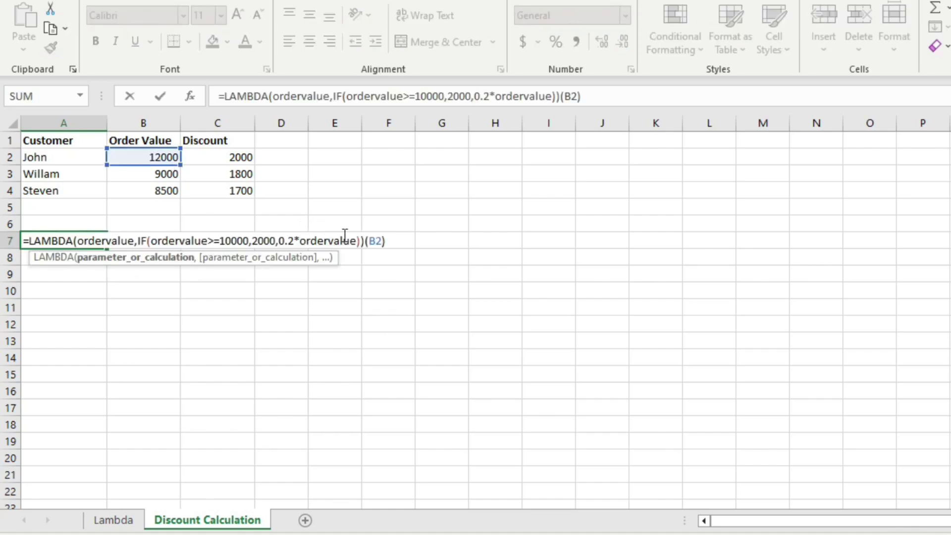
left_click(393, 240)
key("BackSpace")
key("BackSpace")
key("BackSpace")
key("BackSpace")
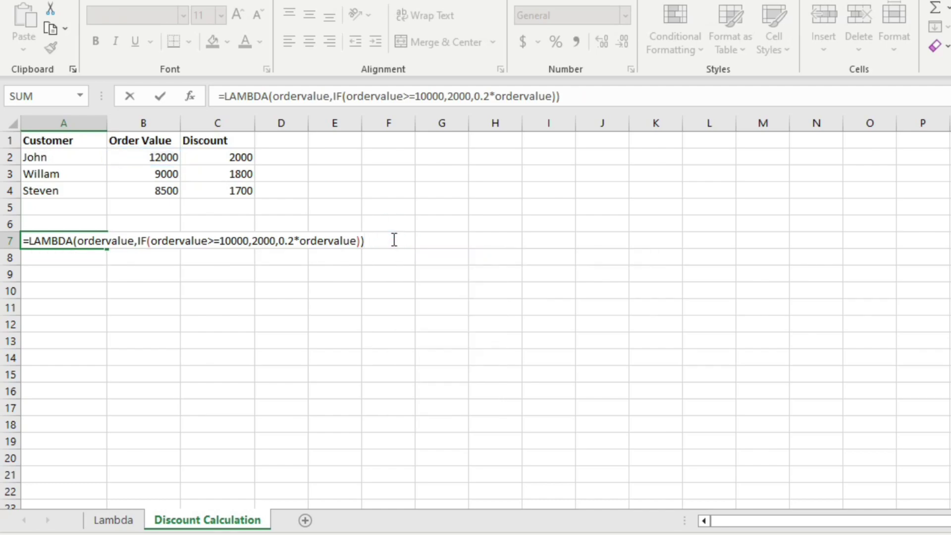
left_click_drag(374, 241, 14, 237)
key("ctrl+c")
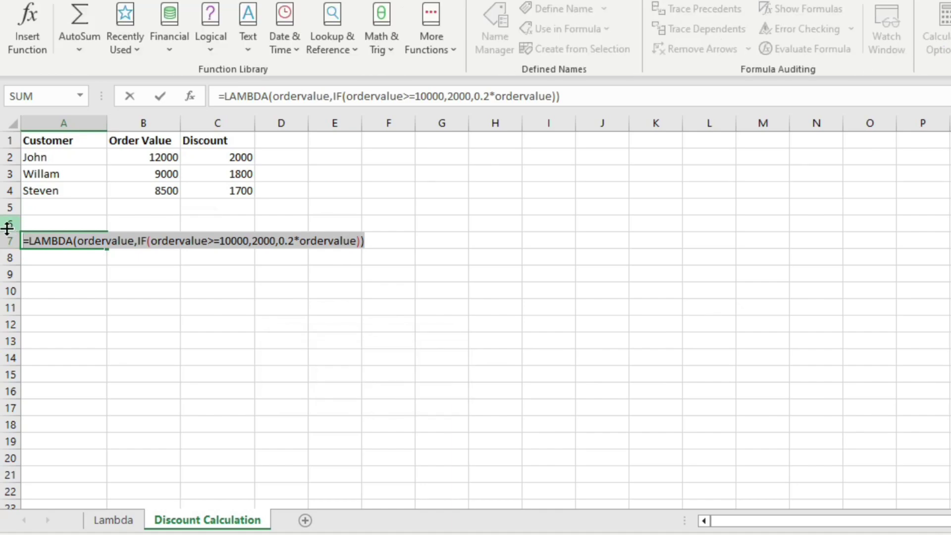
key("Escape")
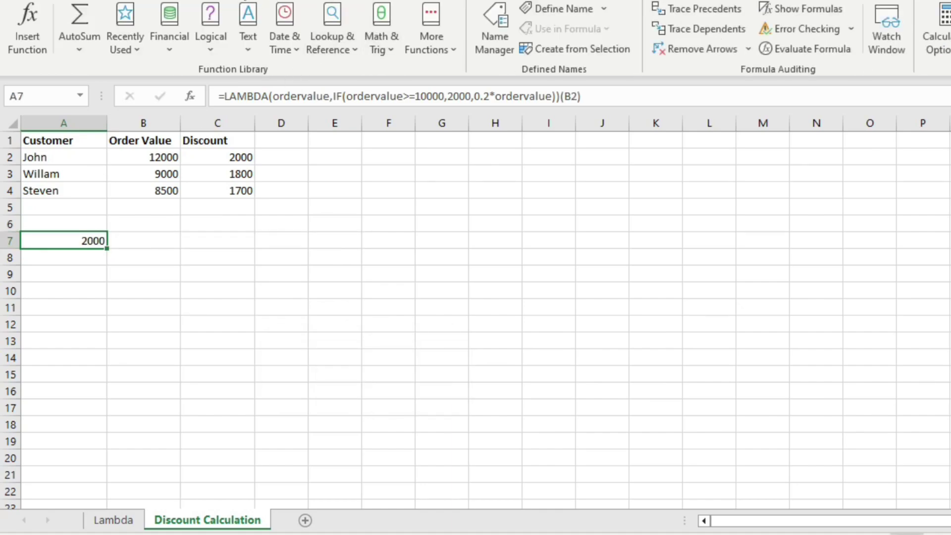
Step: Start a new workbook-scoped defined name Discount_calc with the comment "Calculates the discount on ordervalue"
left_click(485, 25)
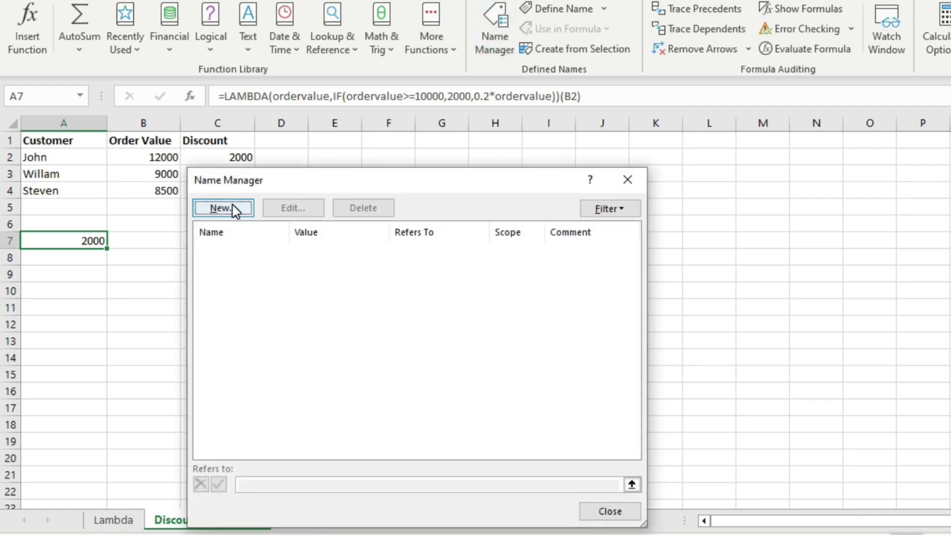
left_click(235, 209)
left_click_drag(373, 265, 433, 164)
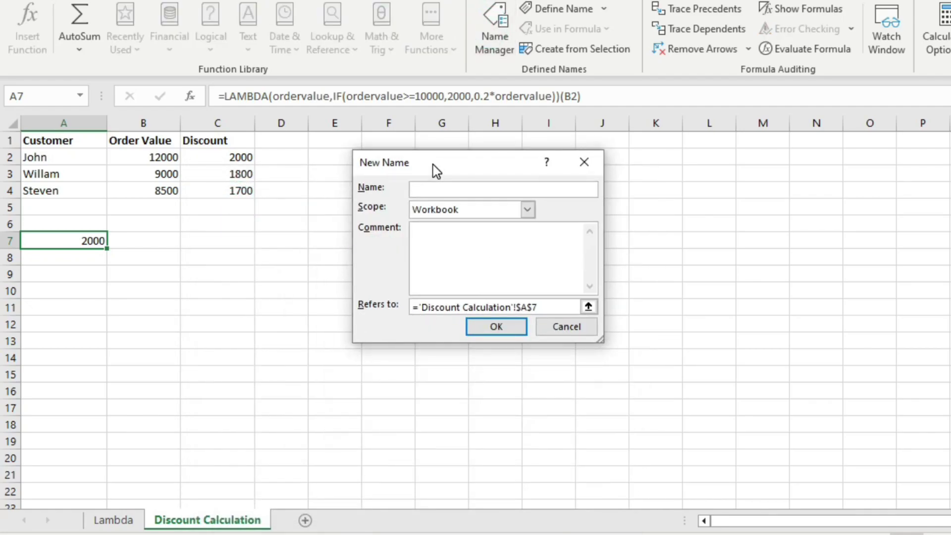
type("Discount_calc")
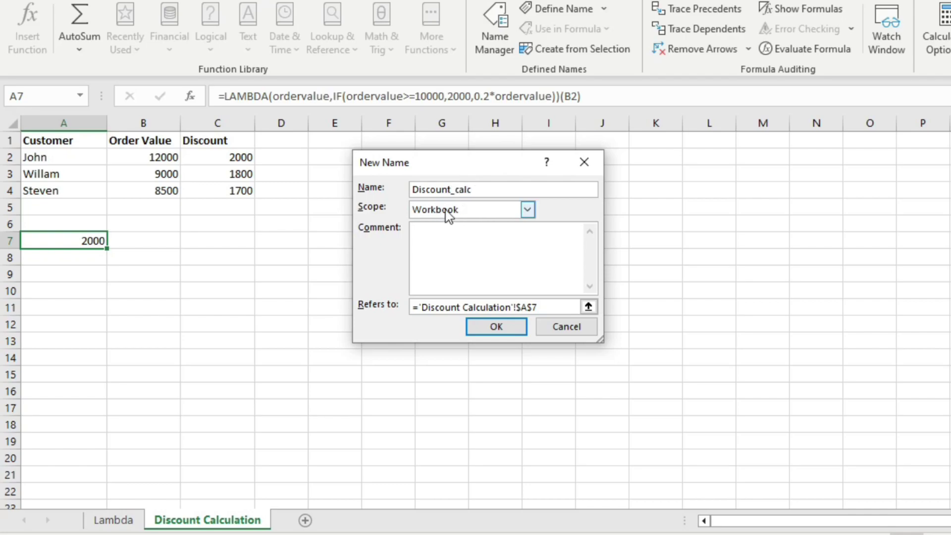
left_click(434, 237)
type("Calculate")
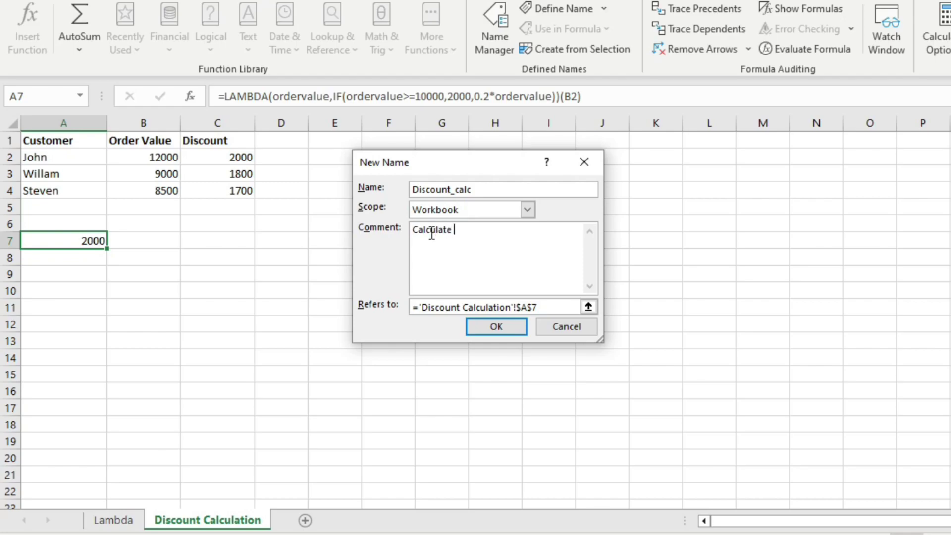
key("BackSpace")
type("s the discount on ordervalue")
Step: Make the new name refer to the copied formula =LAMBDA(ordervalue,IF(ordervalue>=10000,2000,0.2*ordervalue)), save it and close the name list
left_click_drag(555, 307, 397, 305)
key("ctrl+v")
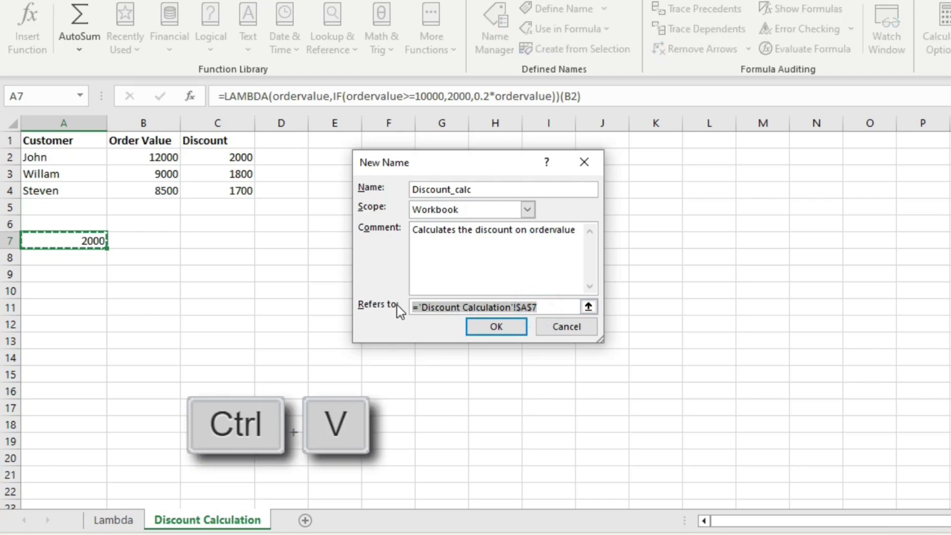
left_click(517, 328)
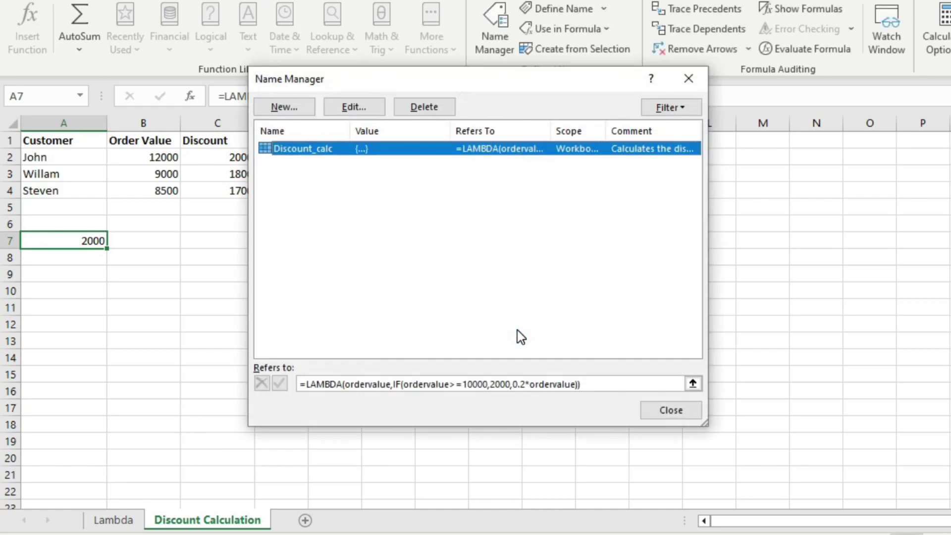
left_click(668, 414)
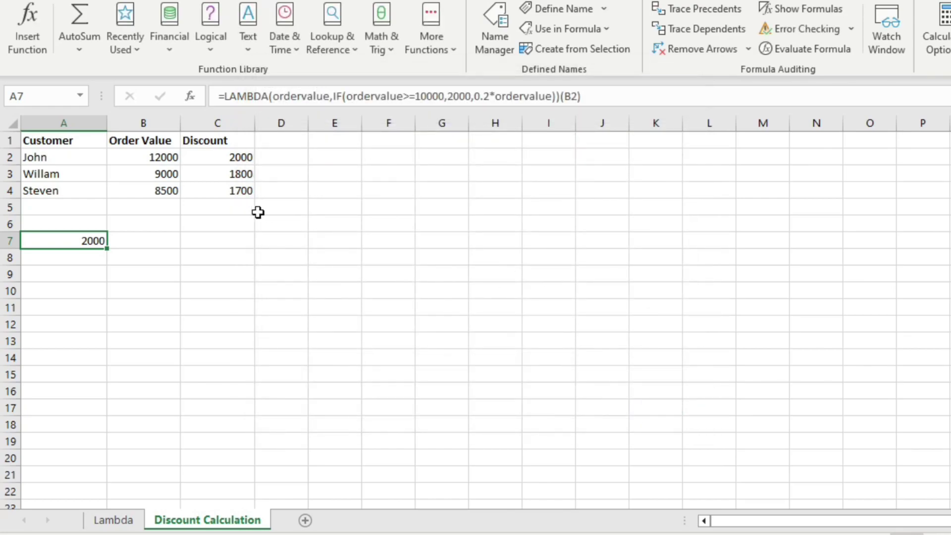
Step: Clear the old formula from A7 and begin a new one there with the custom Discount_calc function
left_click(165, 238)
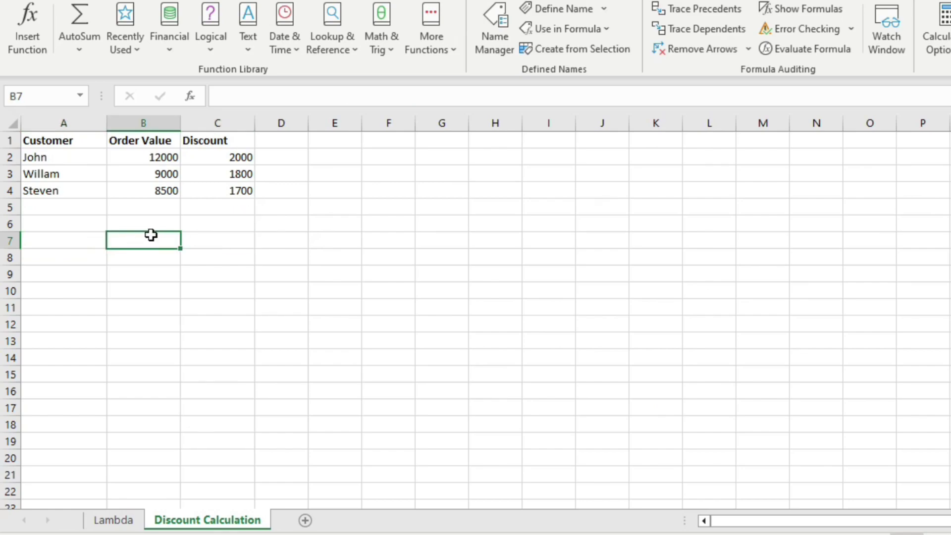
left_click(64, 241)
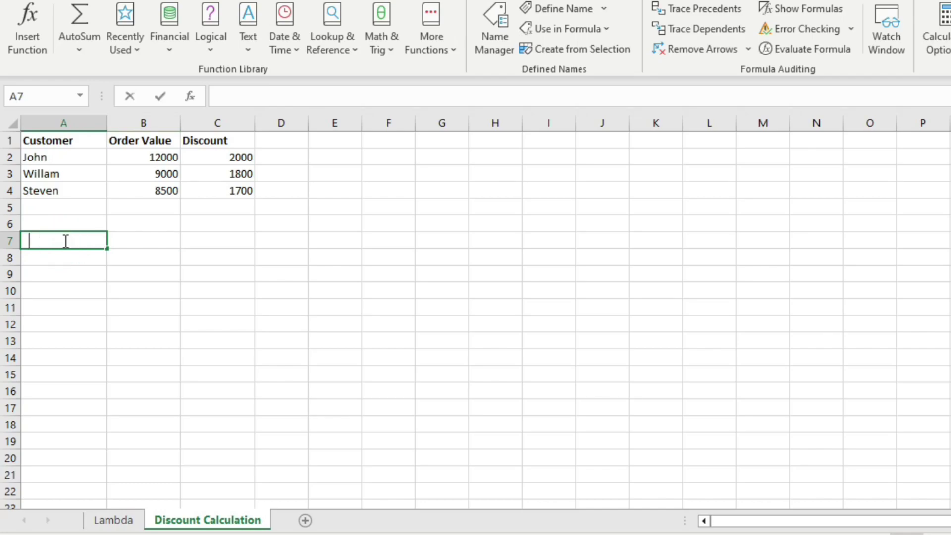
type("=disc")
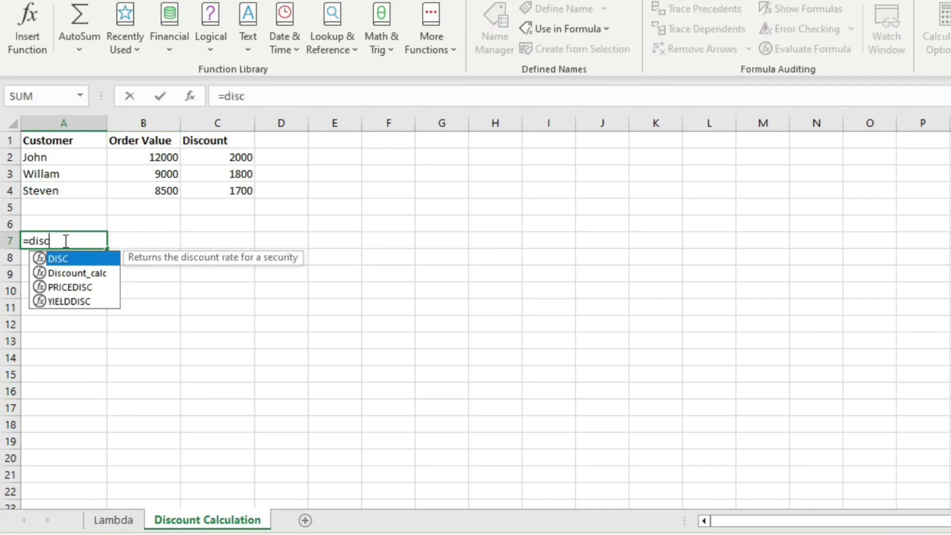
double_click(85, 274)
key("BackSpace")
key("BackSpace")
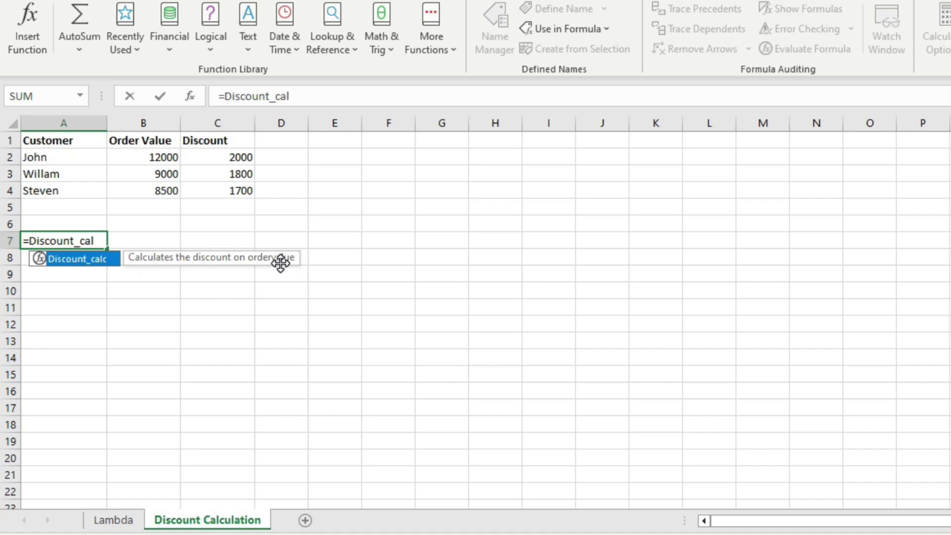
key("Tab")
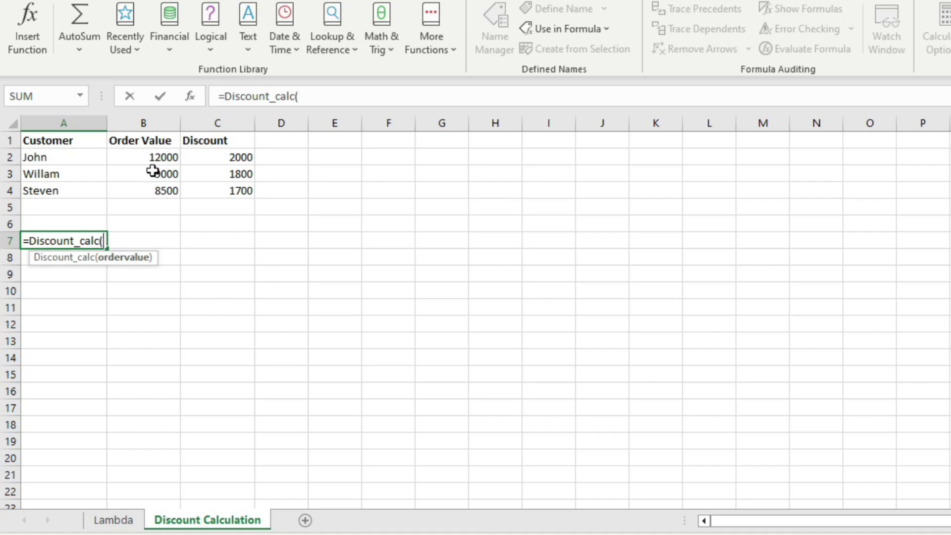
Step: Supply the order values B2:B4 as the Discount_calc argument in A7 and complete the formula
left_click_drag(149, 158, 147, 187)
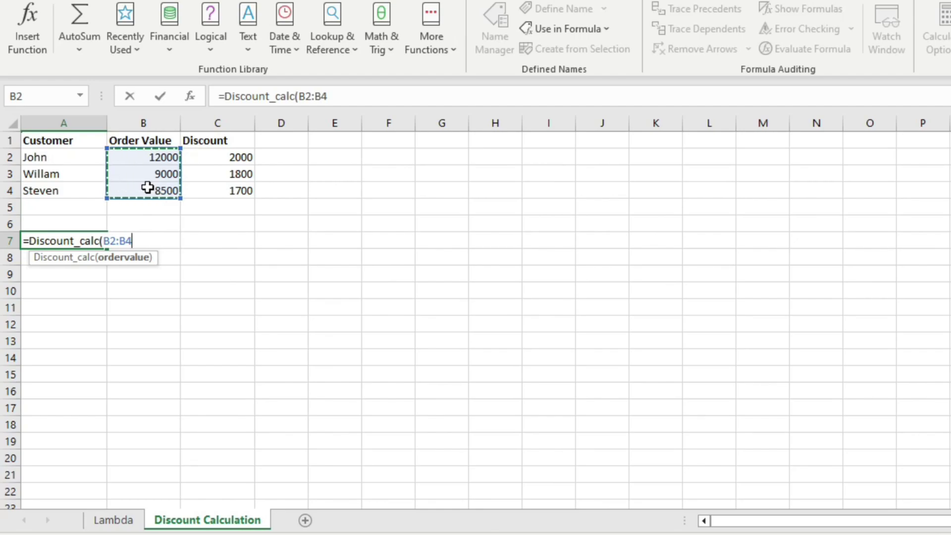
type(")")
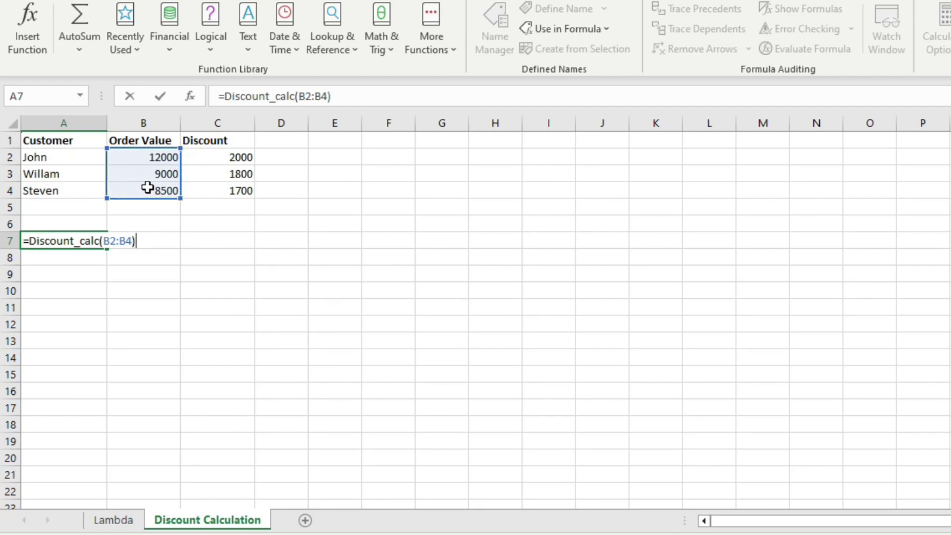
key("Return")
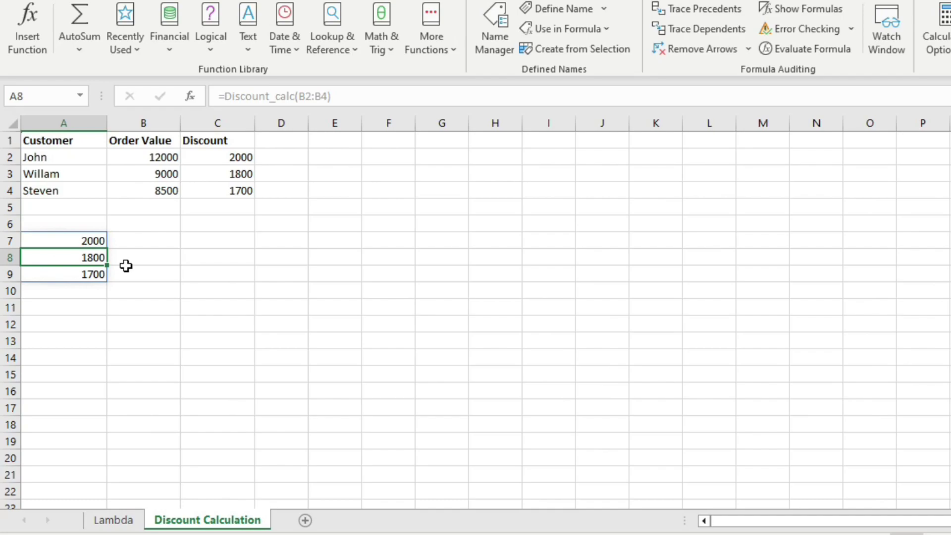
left_click(99, 221)
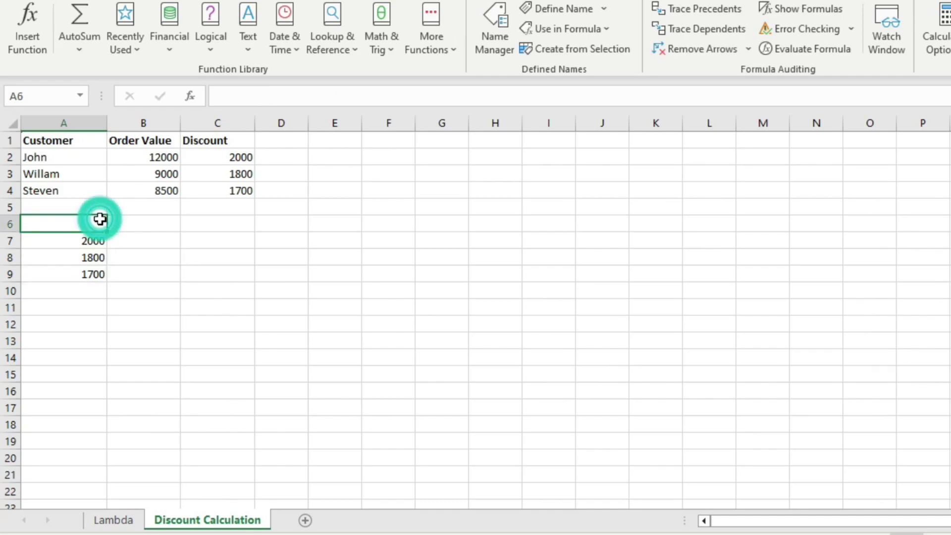